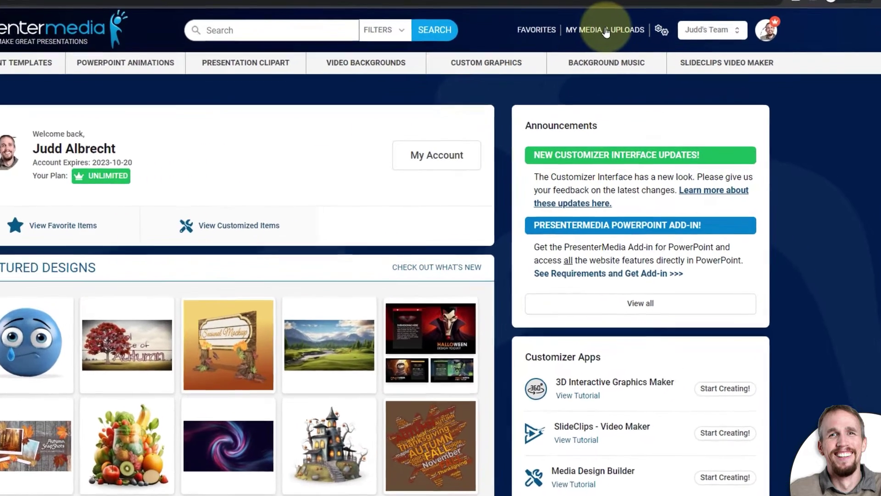
Step: Download the Newspaper project from My Media as Newspaper_9044179.png, replacing the old copy, then return to PowerPoint
{"action": "left_click", "coordinate": [606, 31]}
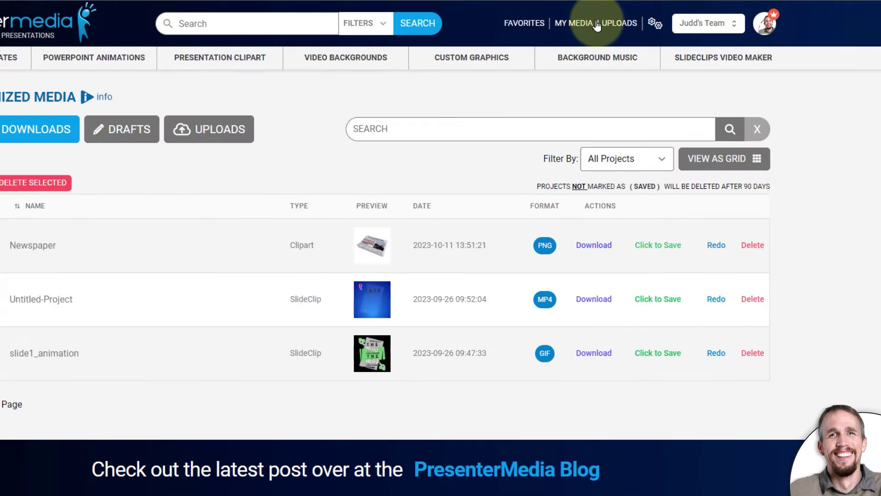
{"action": "left_click", "coordinate": [372, 238]}
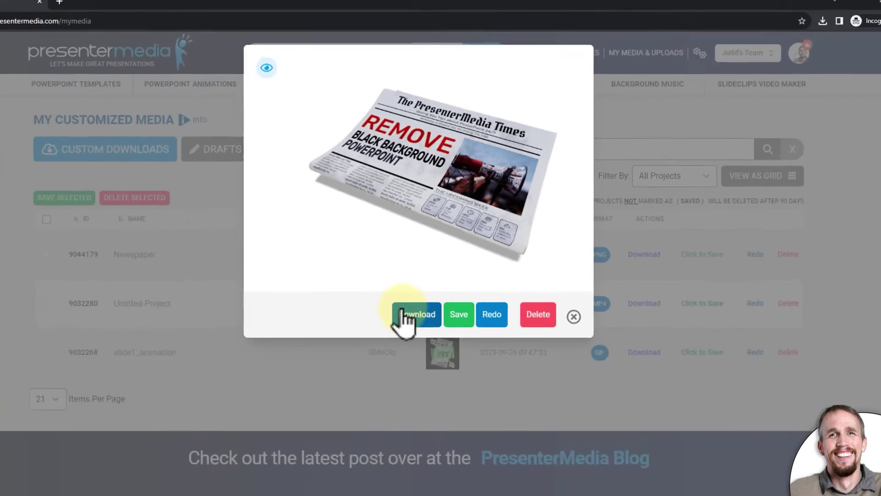
{"action": "left_click", "coordinate": [404, 317]}
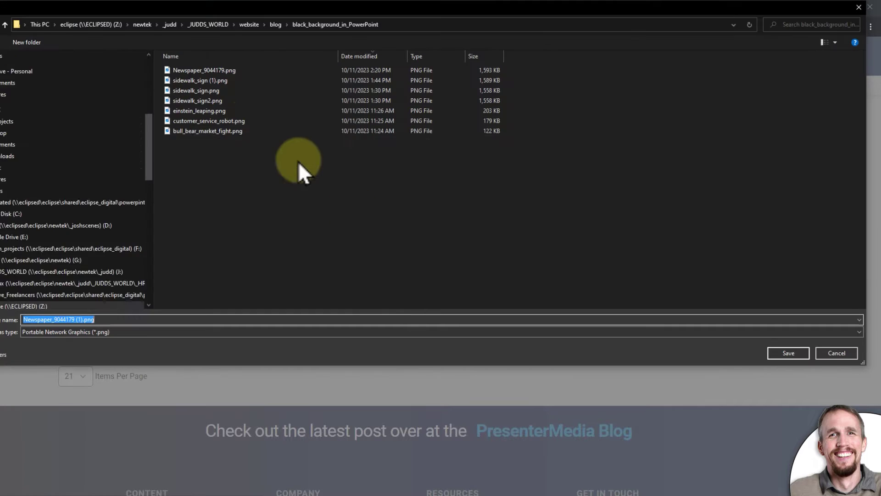
{"action": "left_click", "coordinate": [197, 67]}
{"action": "left_click", "coordinate": [780, 351]}
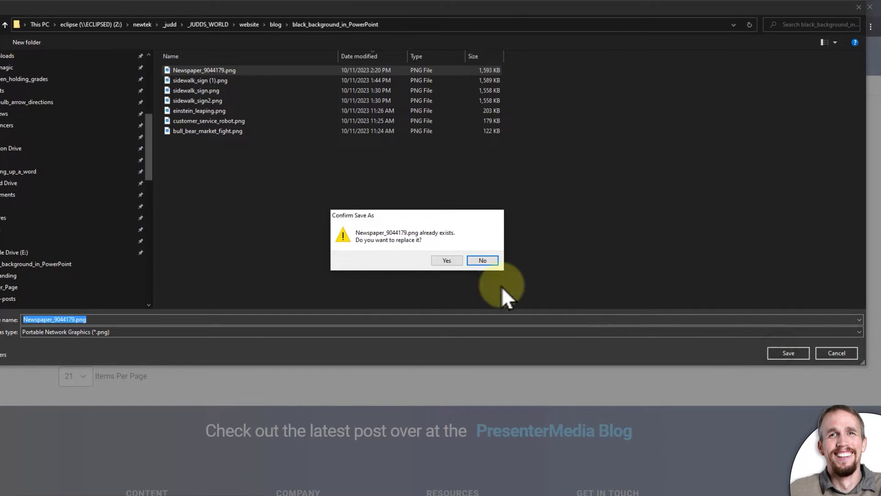
{"action": "left_click", "coordinate": [448, 261]}
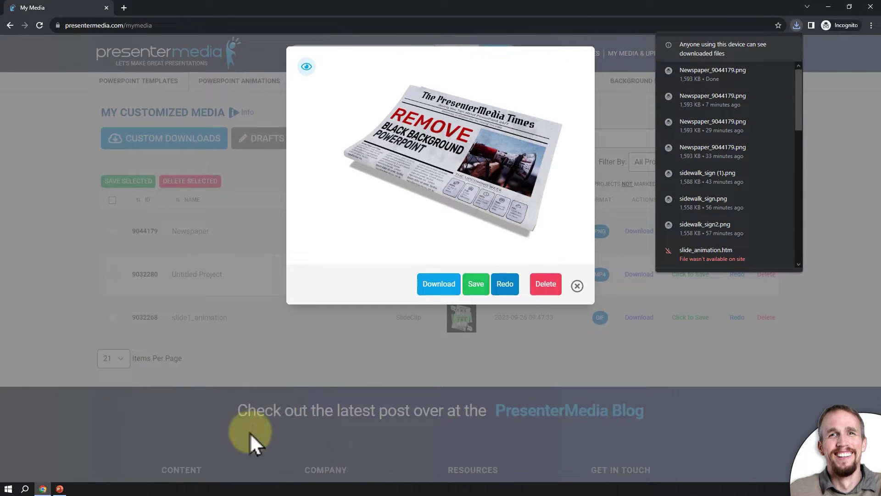
{"action": "left_click", "coordinate": [61, 488]}
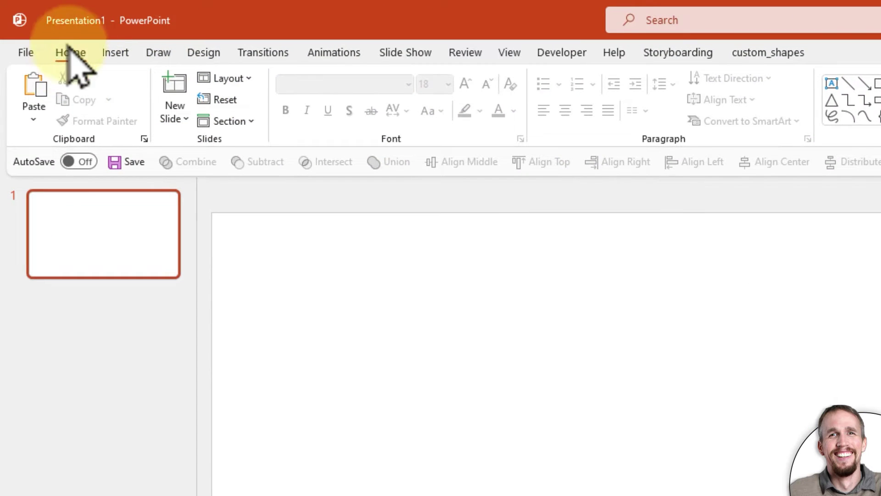
Step: Insert the picture Newspaper_9044179.png from this device onto slide 1
{"action": "left_click", "coordinate": [117, 53]}
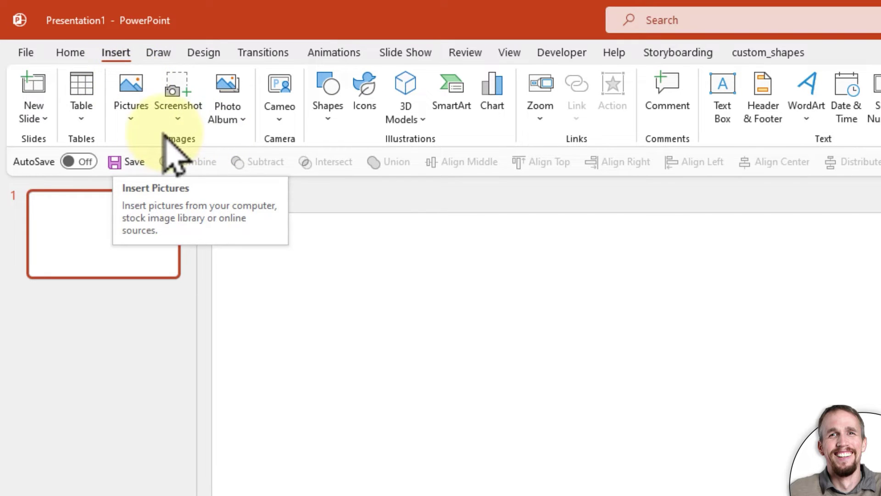
{"action": "left_click", "coordinate": [135, 103]}
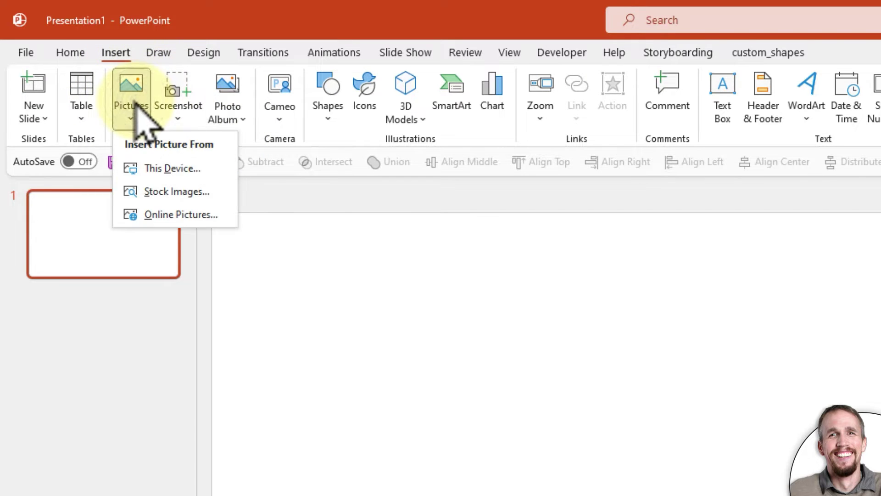
{"action": "left_click", "coordinate": [173, 169]}
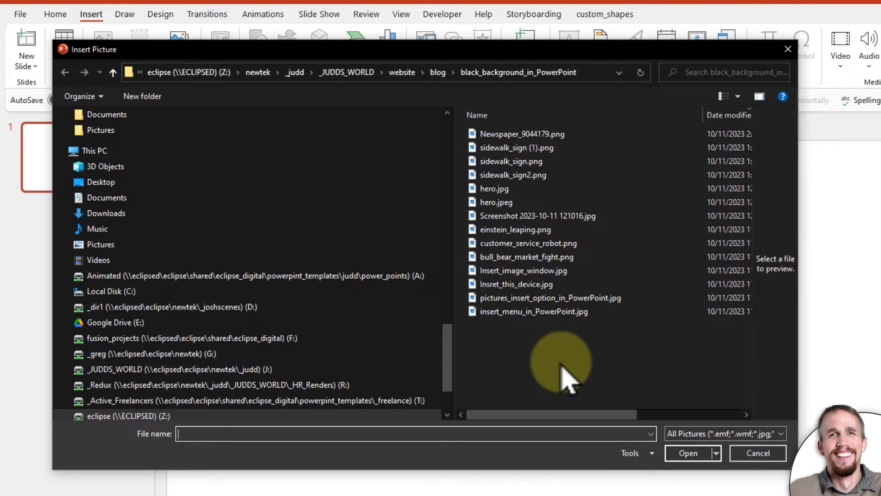
{"action": "left_click", "coordinate": [529, 135]}
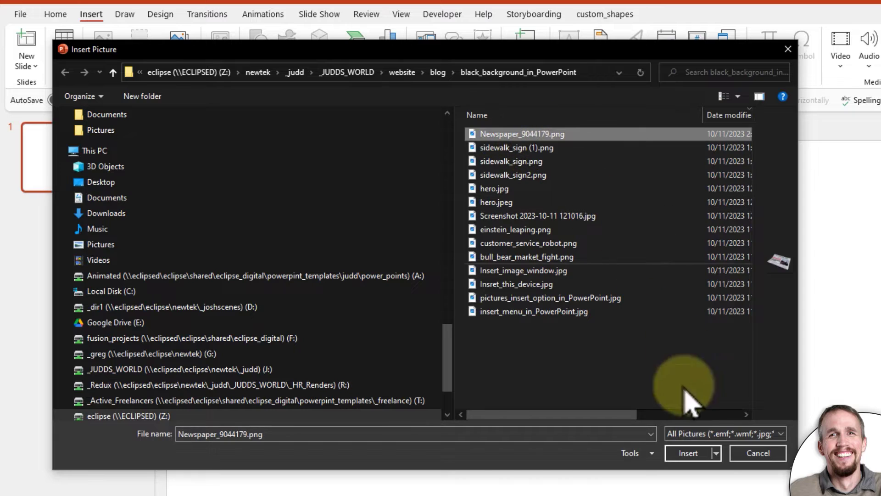
{"action": "left_click", "coordinate": [689, 453]}
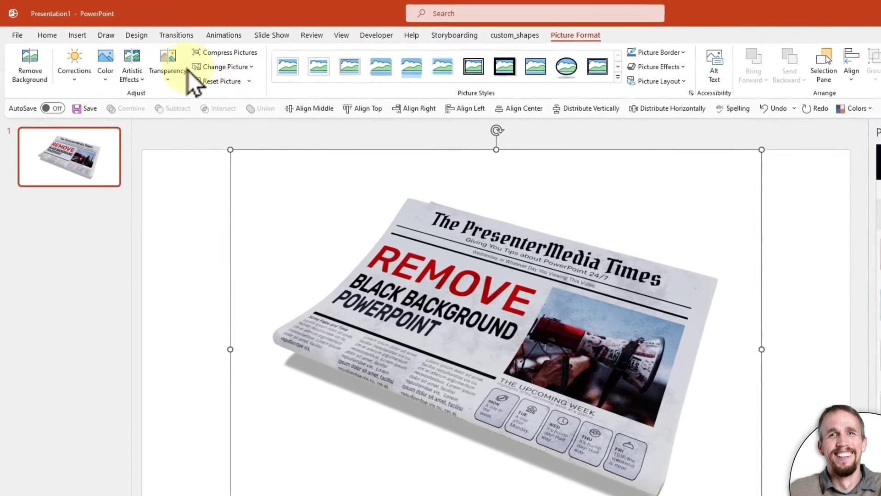
{"action": "left_click", "coordinate": [79, 36]}
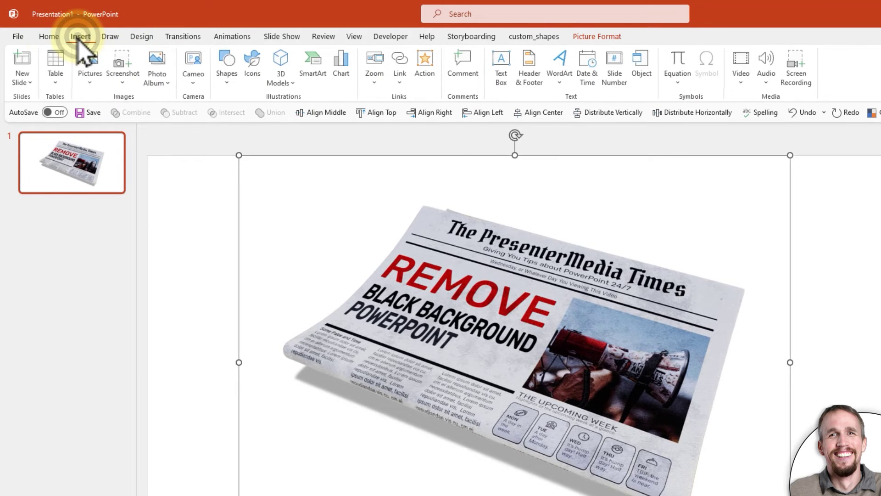
{"action": "left_click", "coordinate": [92, 69]}
{"action": "left_click", "coordinate": [119, 118]}
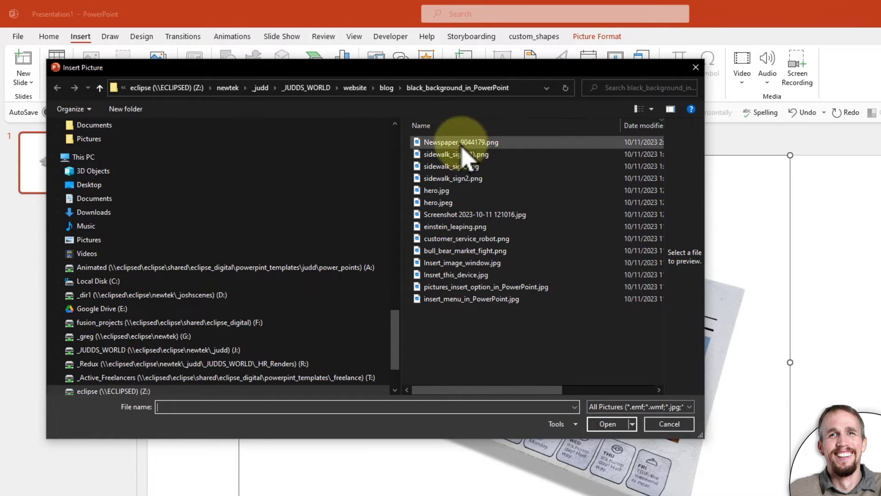
{"action": "left_click", "coordinate": [688, 427]}
{"action": "left_click", "coordinate": [848, 239]}
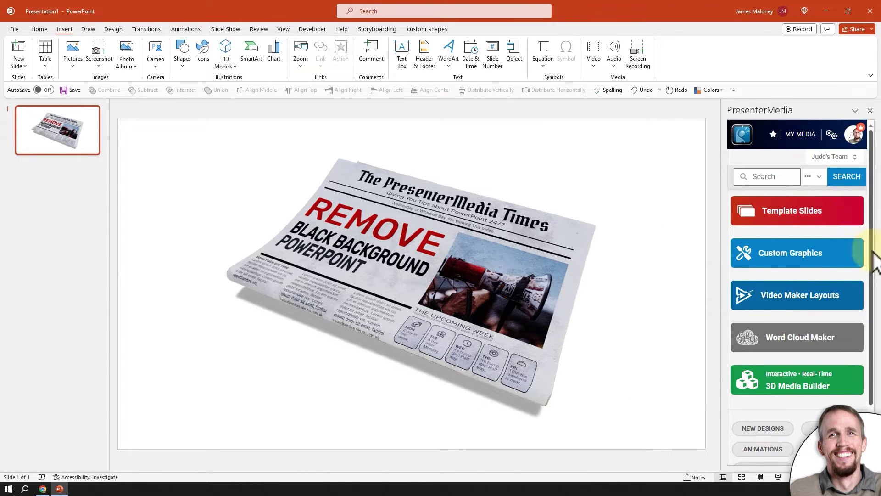
{"action": "left_click", "coordinate": [46, 30]}
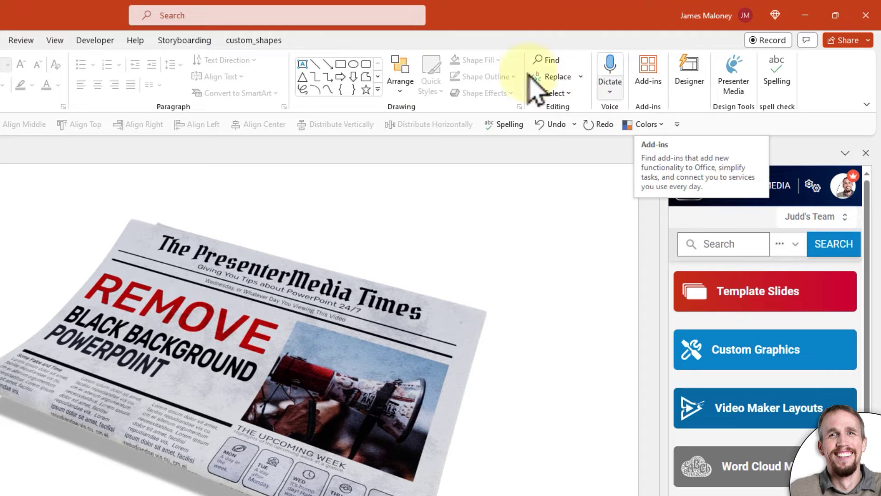
{"action": "left_click", "coordinate": [649, 79]}
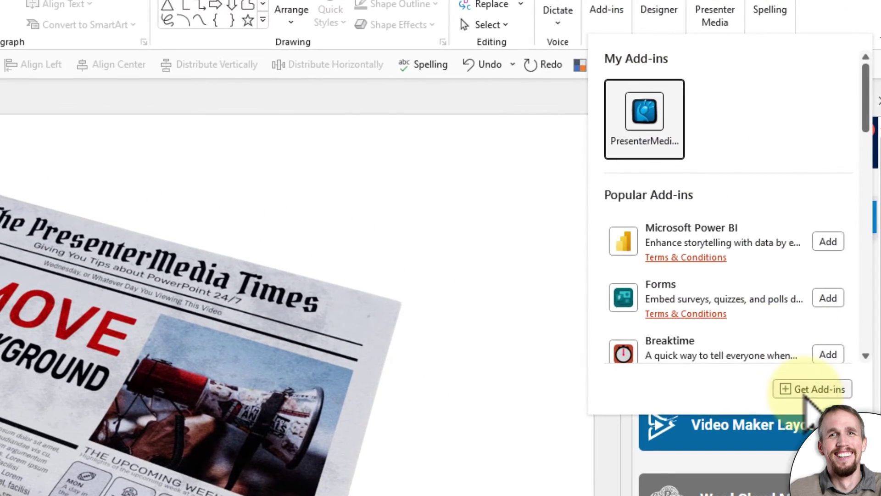
{"action": "left_click", "coordinate": [806, 397]}
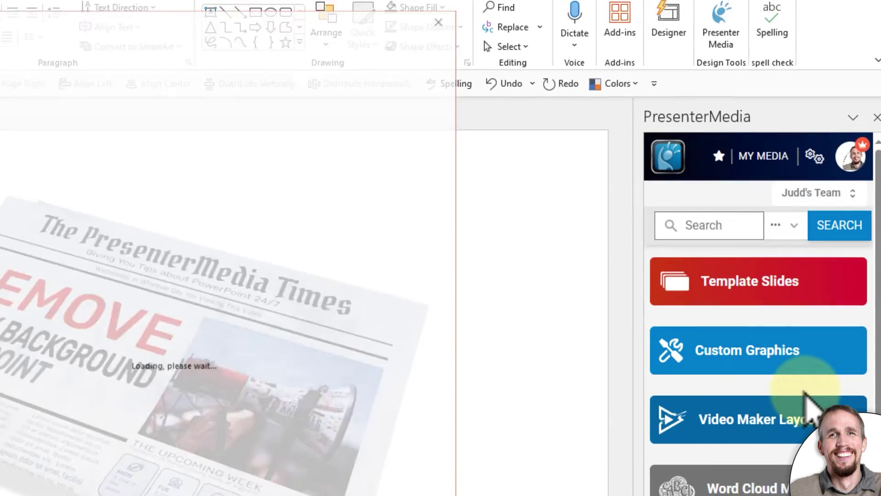
{"action": "left_click", "coordinate": [110, 156]}
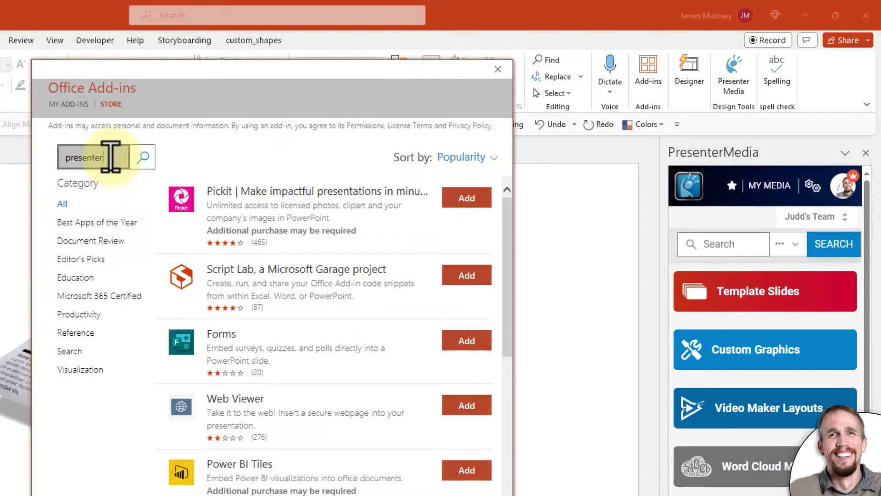
{"action": "type", "text": "presentermedia"}
{"action": "key", "text": "Return"}
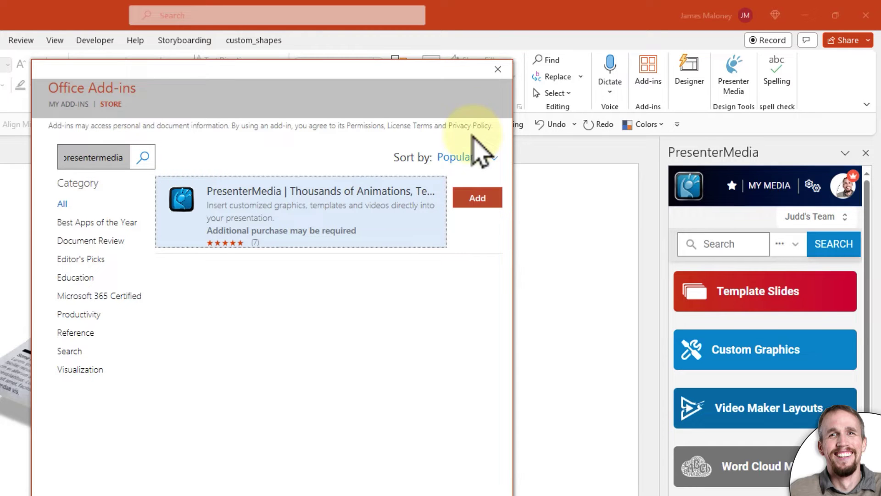
{"action": "left_click", "coordinate": [499, 70]}
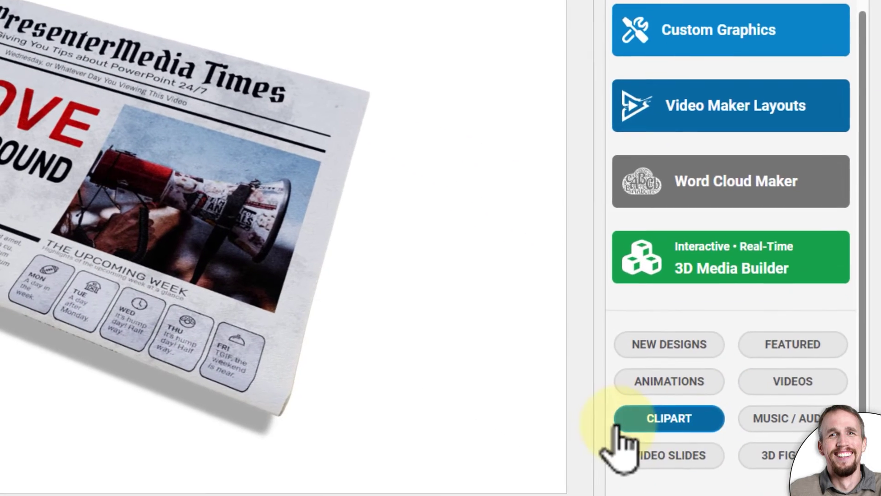
Step: Add the Vampire Boy clipart from PresenterMedia's clipart collection to the slide
{"action": "left_click", "coordinate": [683, 442]}
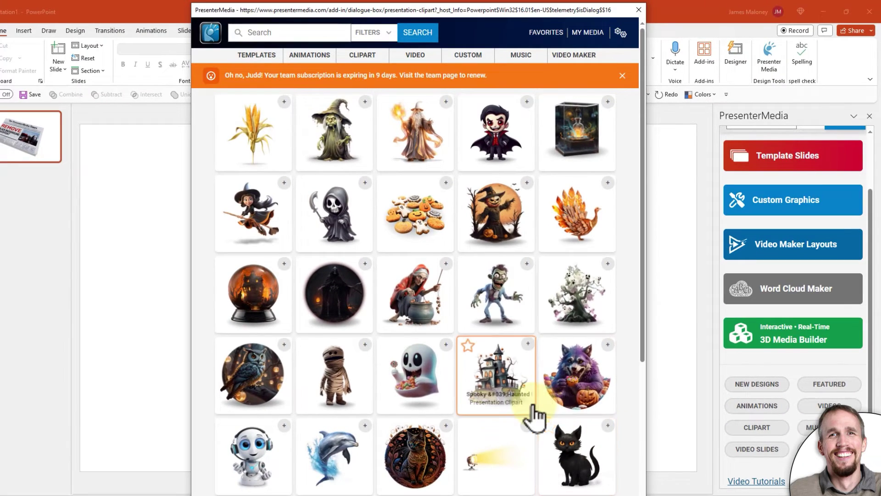
{"action": "left_click", "coordinate": [623, 77]}
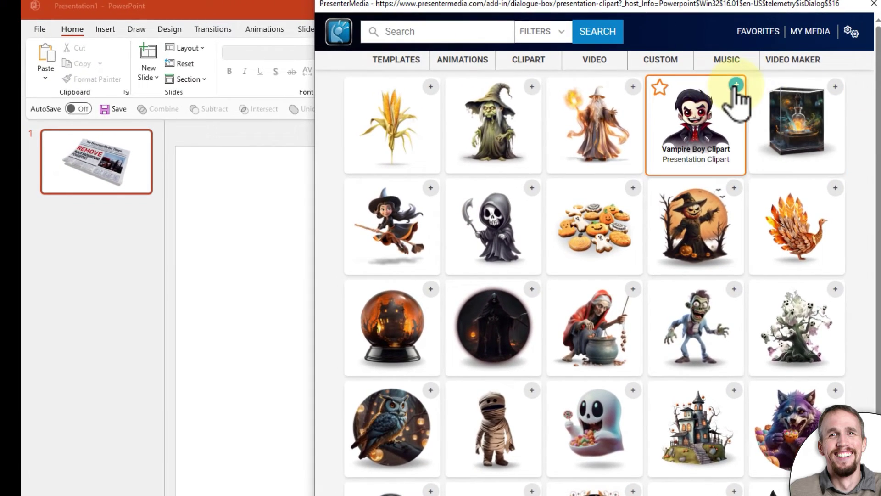
{"action": "left_click", "coordinate": [736, 86]}
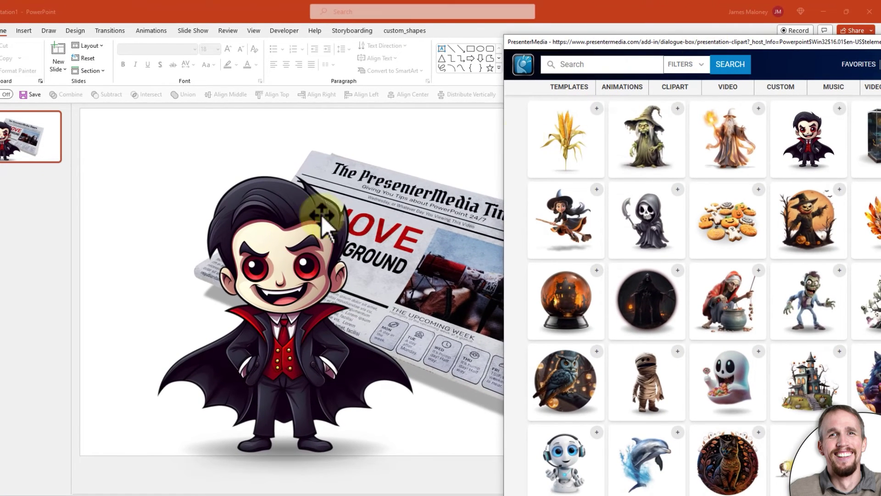
Step: Delete the vampire and newspaper pictures from the slide and move the clipart browser left
{"action": "left_click", "coordinate": [275, 199]}
{"action": "key", "text": "Delete"}
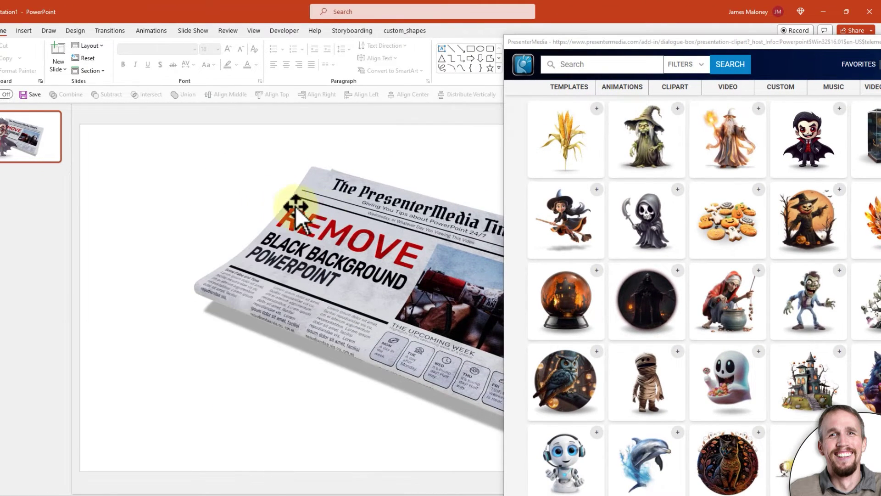
{"action": "left_click", "coordinate": [275, 202]}
{"action": "key", "text": "Delete"}
{"action": "left_click_drag", "start_coordinate": [711, 42], "coordinate": [418, 42]}
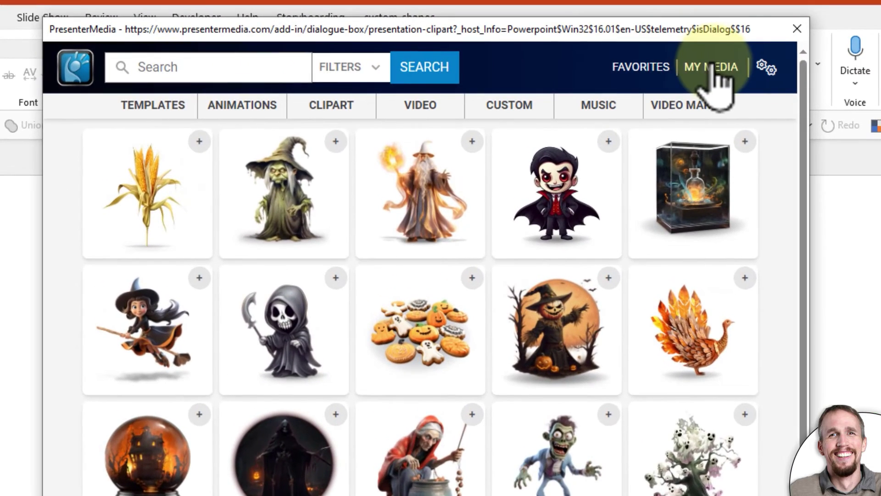
Step: Add the Newspaper (PNG) from My Media to the slide and close the PresenterMedia dialog
{"action": "left_click", "coordinate": [713, 69]}
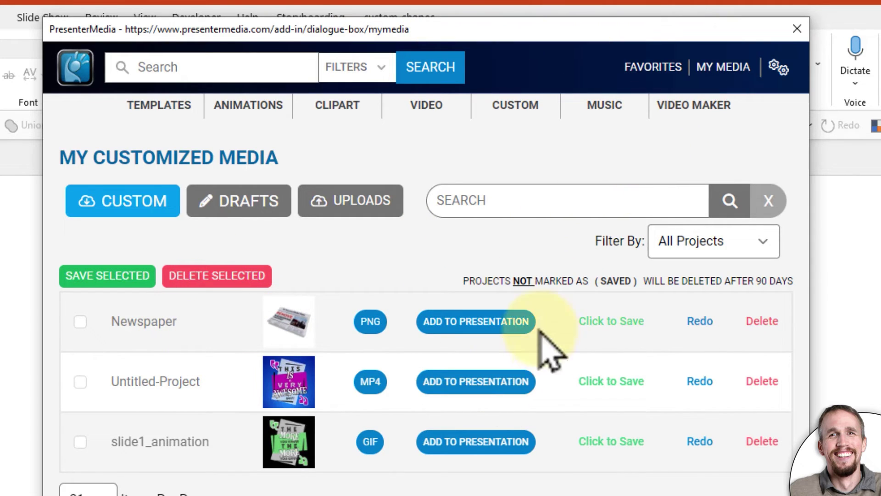
{"action": "left_click", "coordinate": [476, 325]}
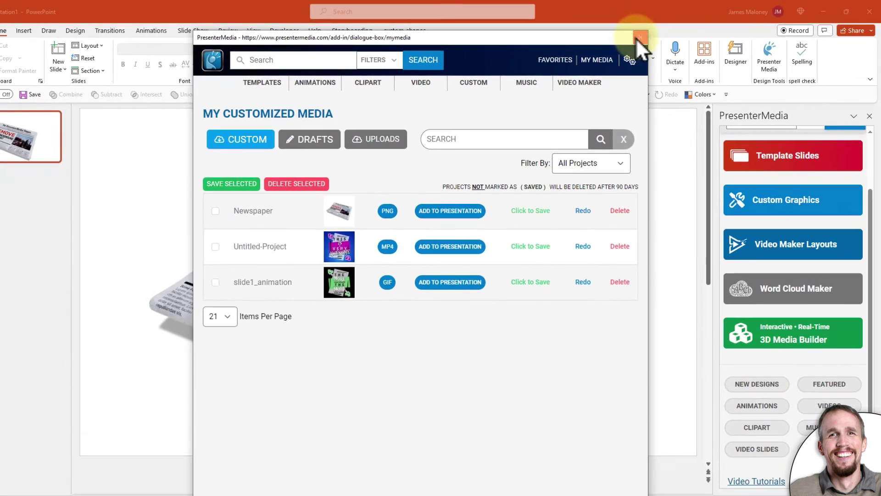
{"action": "left_click", "coordinate": [794, 31]}
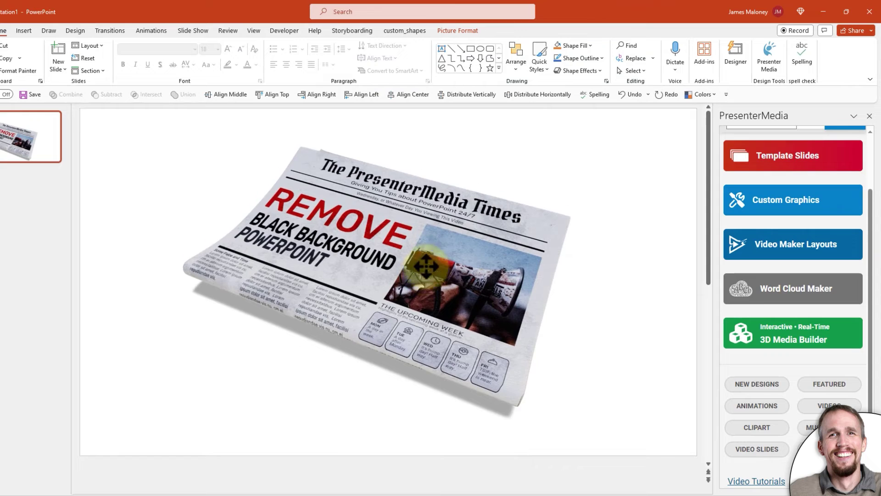
Step: Rotate the 3D newspaper, return it to front view, delete it, and scroll the PresenterMedia pane to the top
{"action": "left_click", "coordinate": [432, 262]}
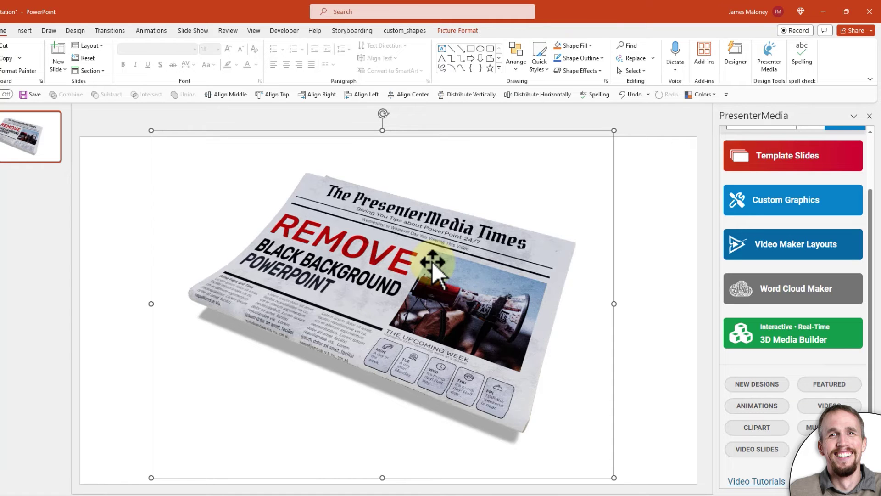
{"action": "left_click_drag", "start_coordinate": [432, 261], "coordinate": [412, 380]}
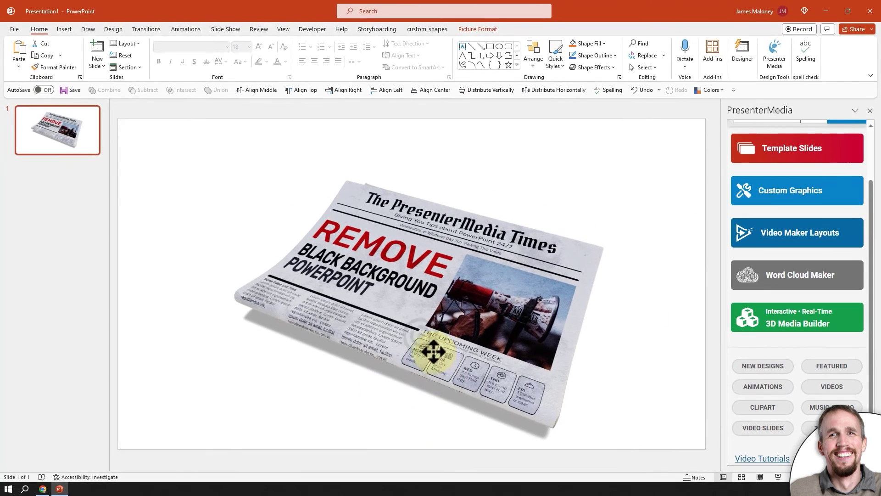
{"action": "left_click_drag", "start_coordinate": [433, 351], "coordinate": [571, 340]}
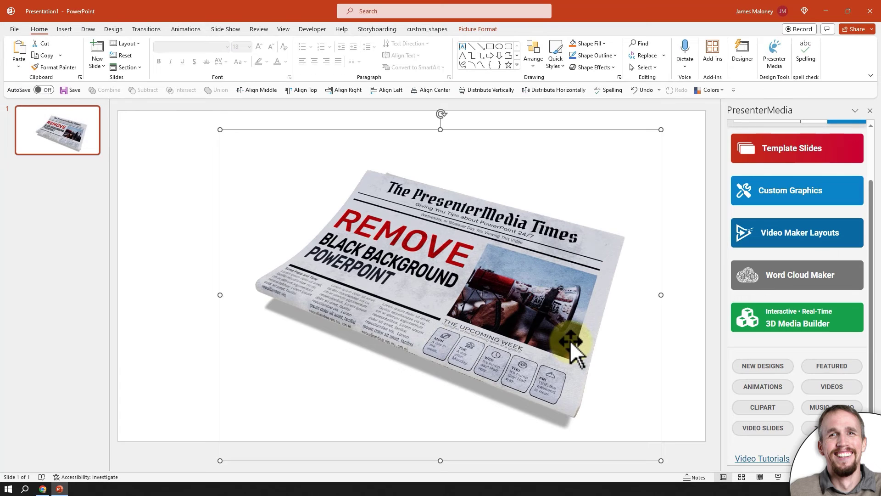
{"action": "key", "text": "Delete"}
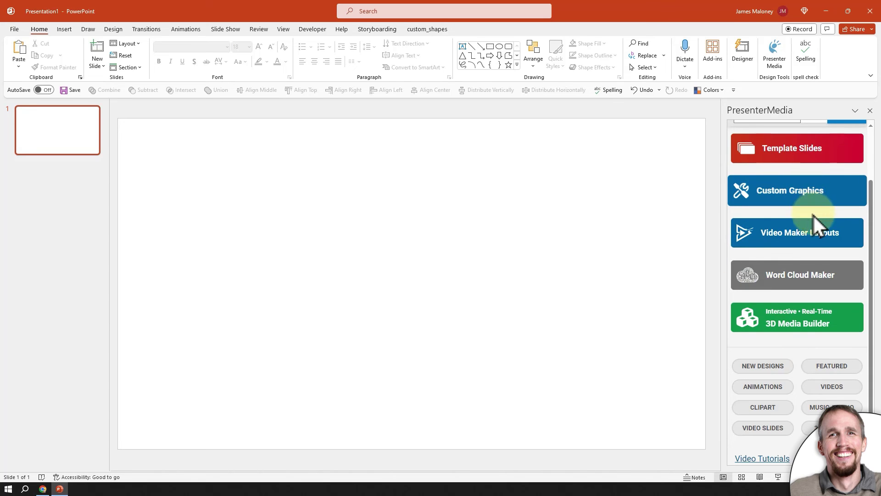
{"action": "left_click_drag", "start_coordinate": [877, 274], "coordinate": [874, 206]}
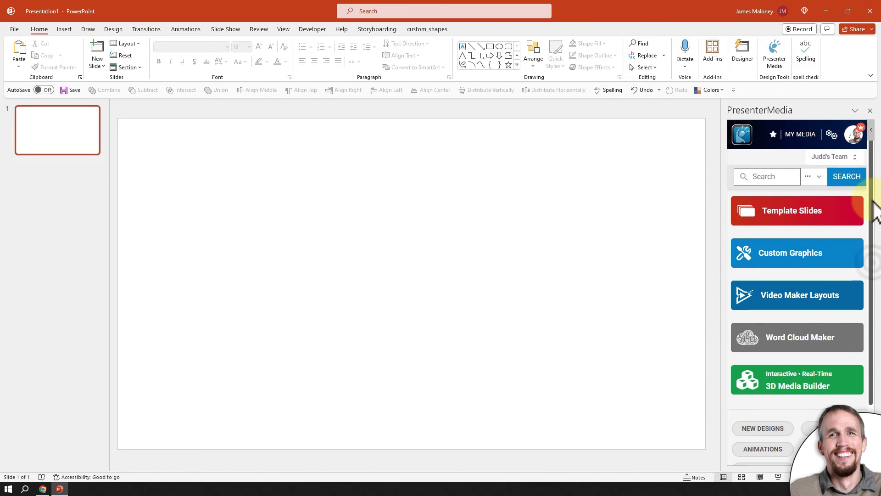